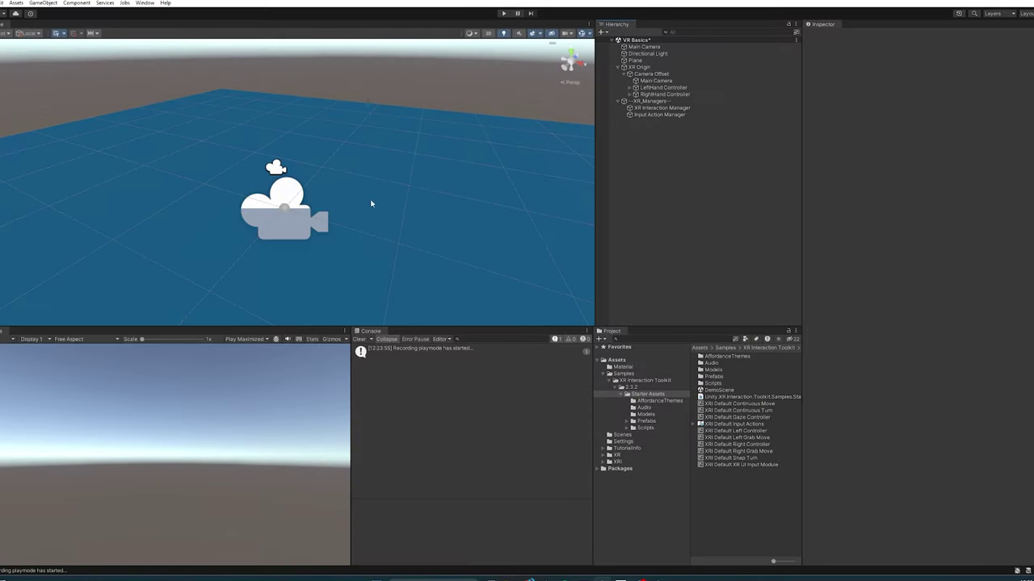
- Compare XR Origin's components with those on the Input Action Manager object
scroll(385, 193, up, 3)
scroll(364, 191, down, 3)
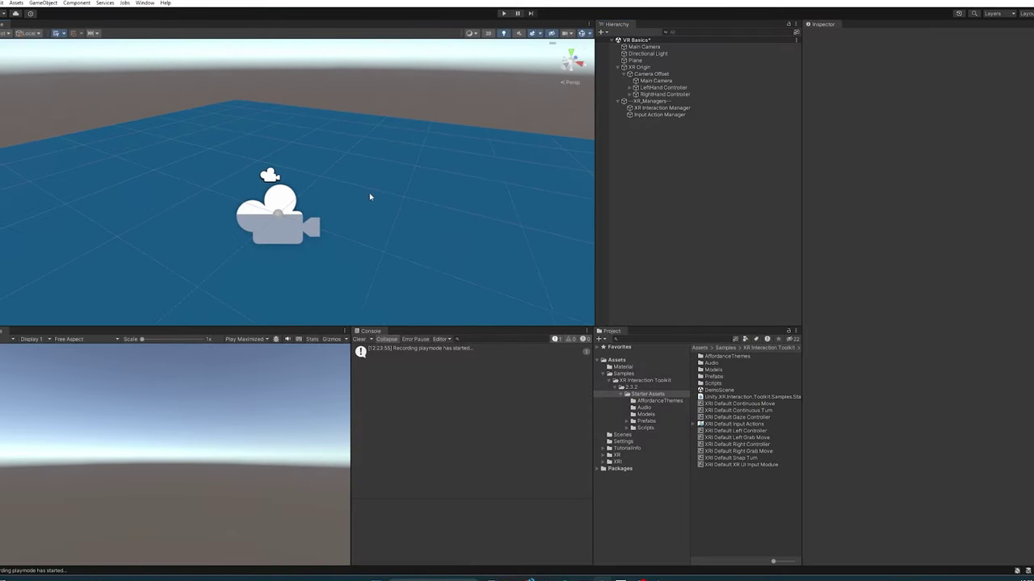
click(660, 117)
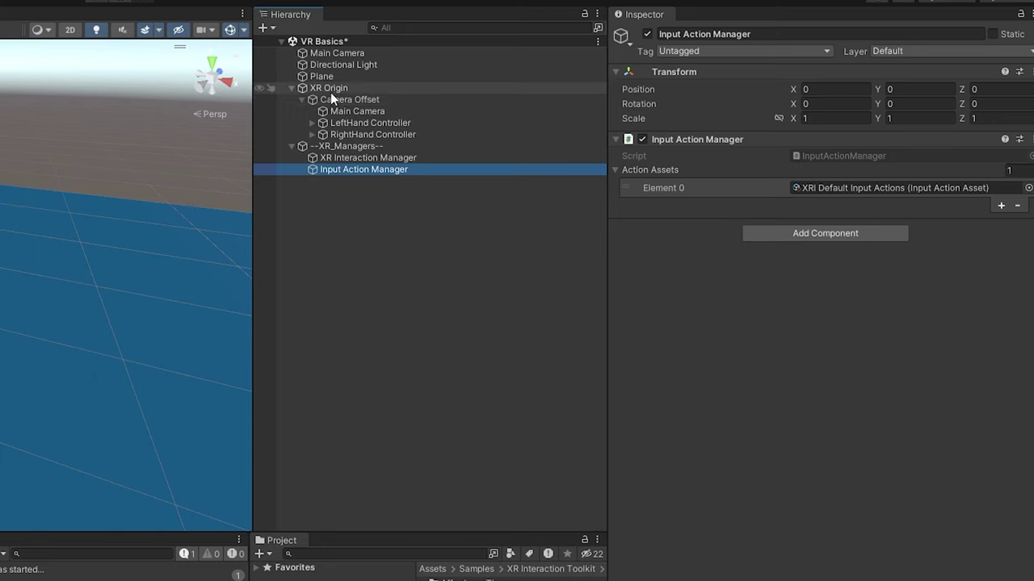
click(330, 90)
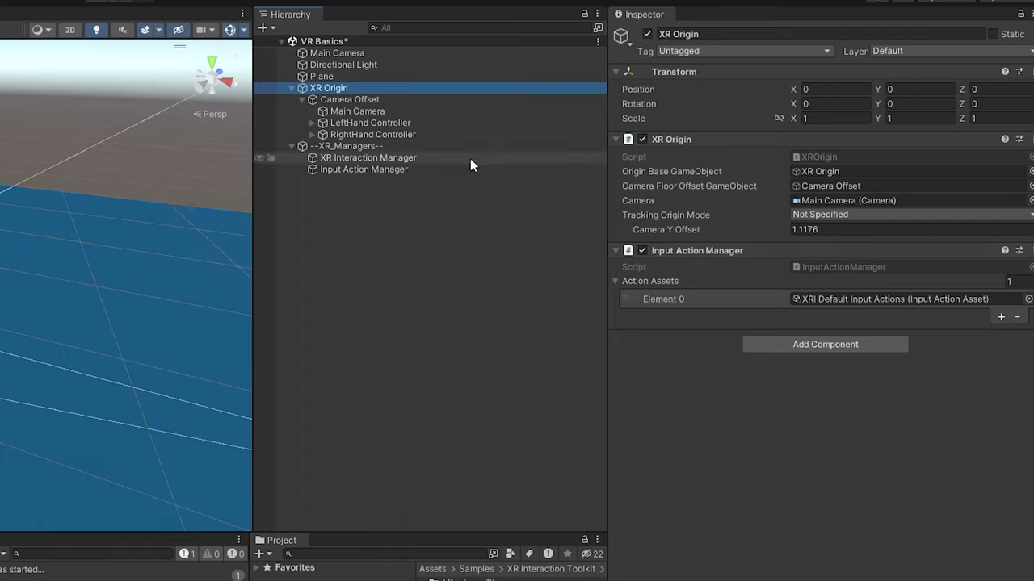
click(428, 169)
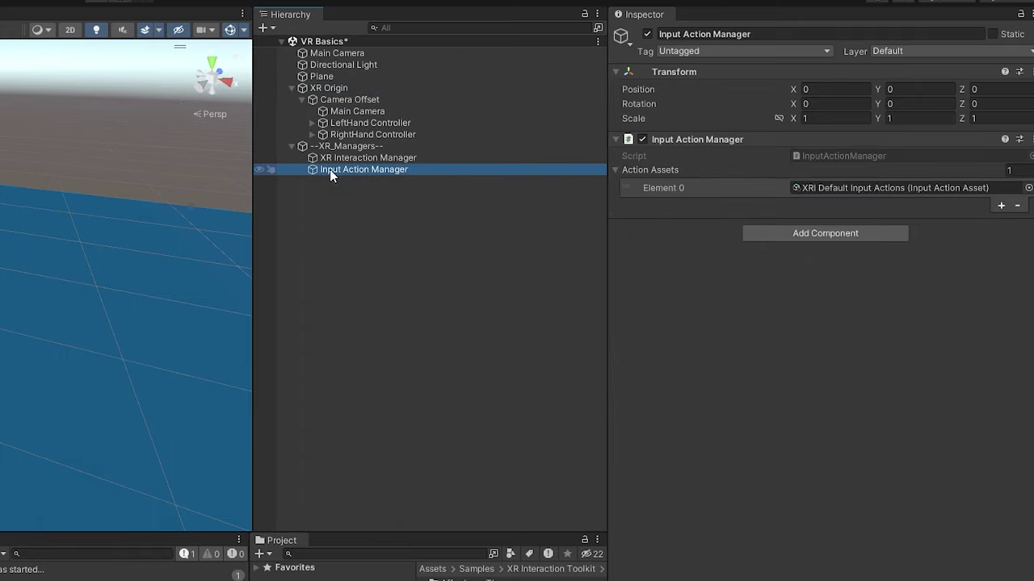
click(366, 92)
- Remove the extra Input Action Manager component from XR Origin
click(1029, 251)
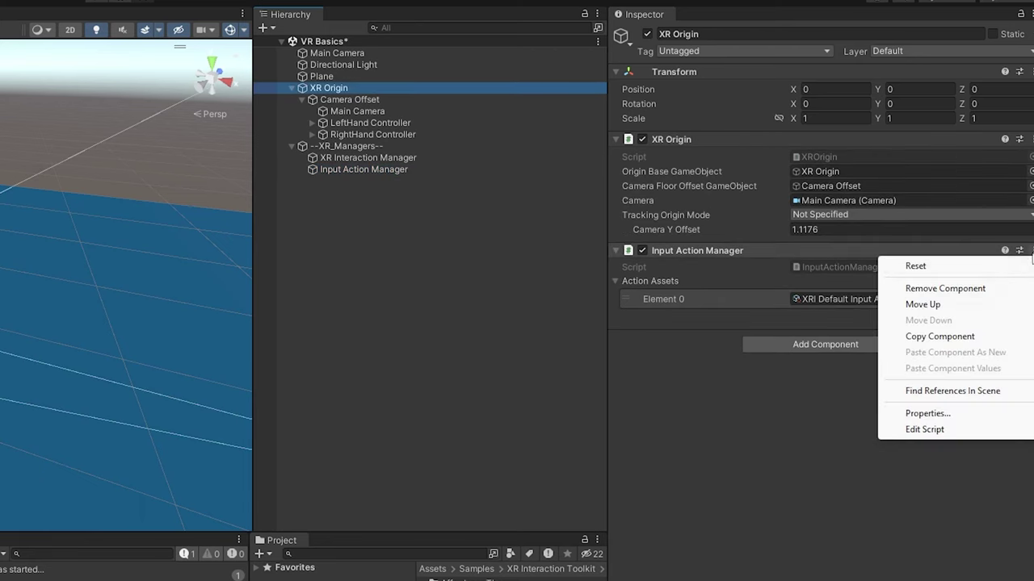
key(Escape)
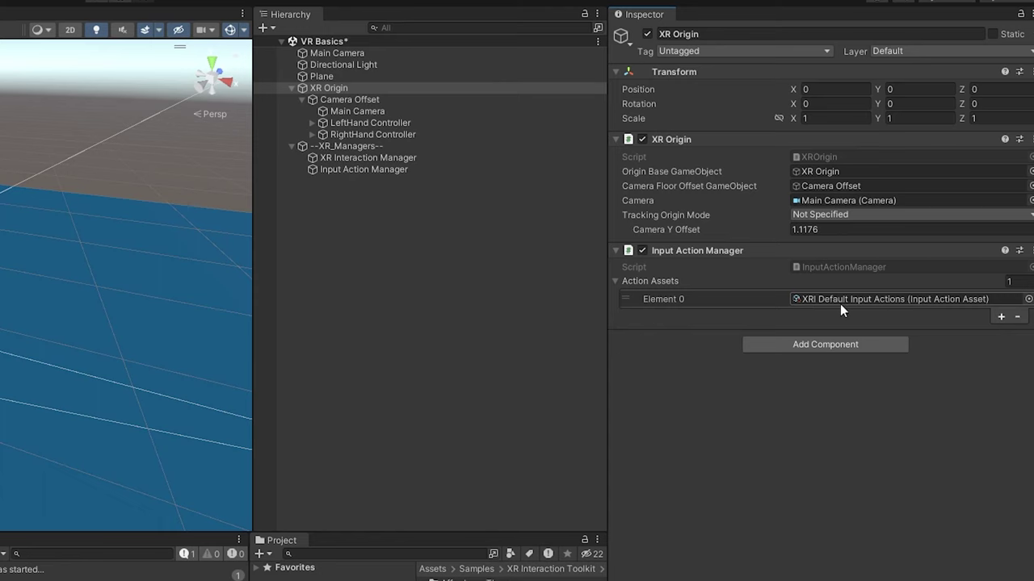
click(432, 181)
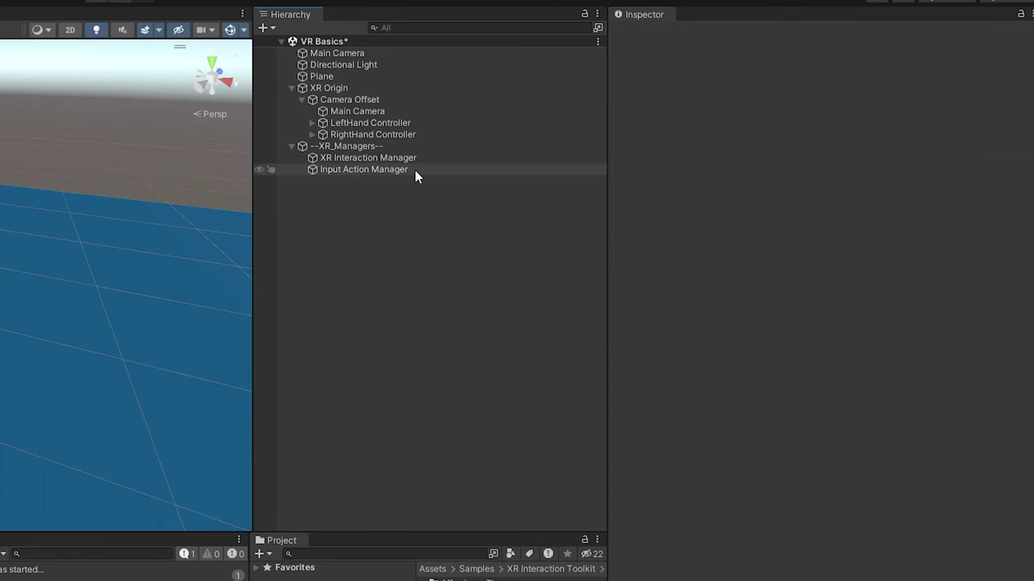
click(415, 170)
click(360, 88)
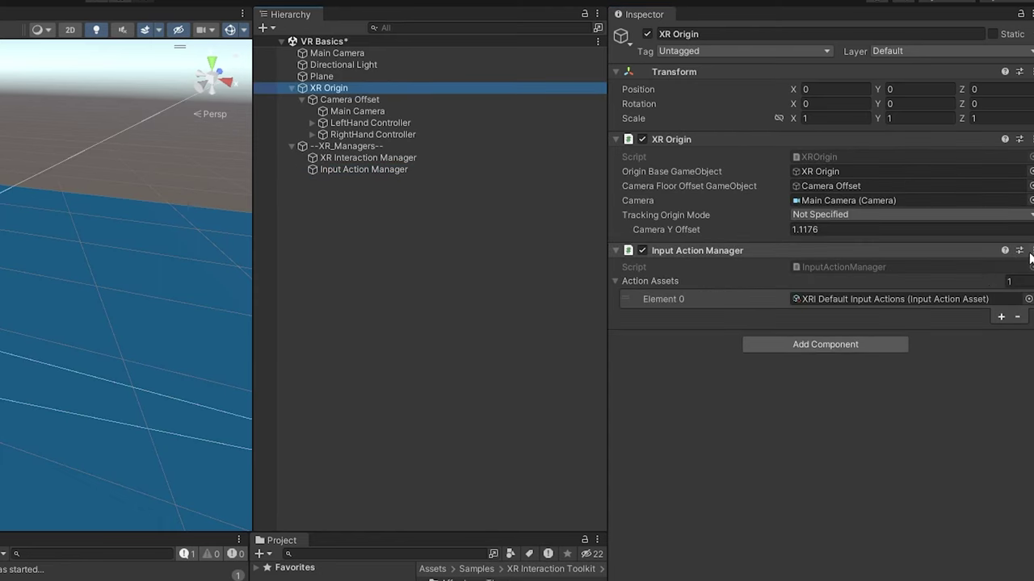
click(1030, 251)
click(945, 287)
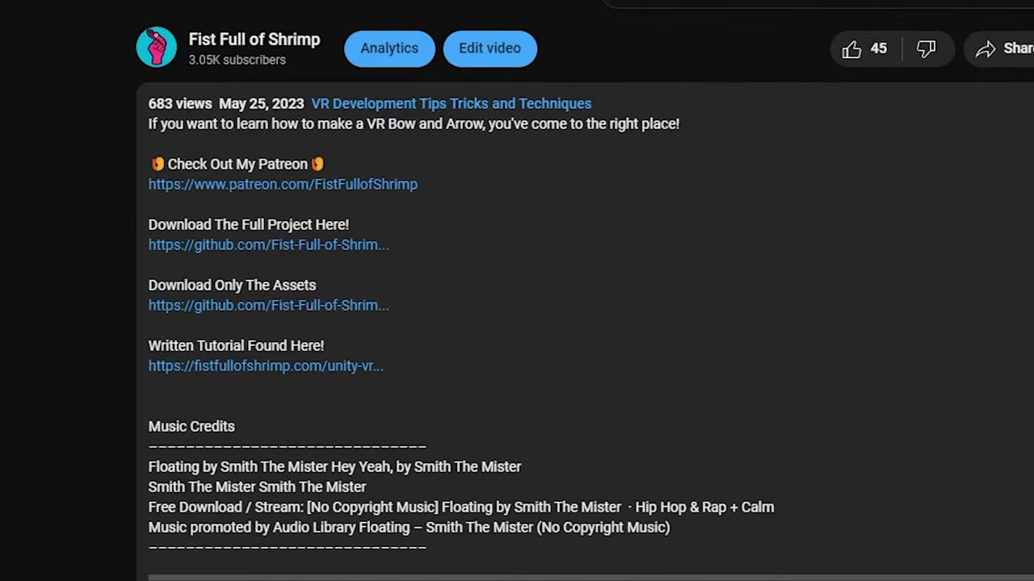
drag(147, 220, 345, 224)
click(872, 256)
drag(419, 239, 19, 242)
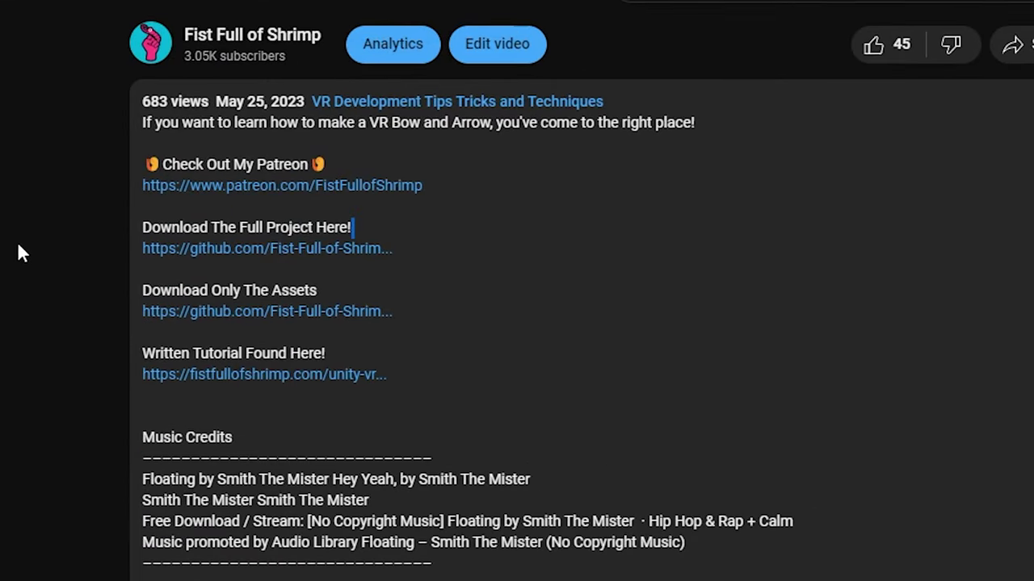
drag(121, 218, 669, 231)
click(749, 233)
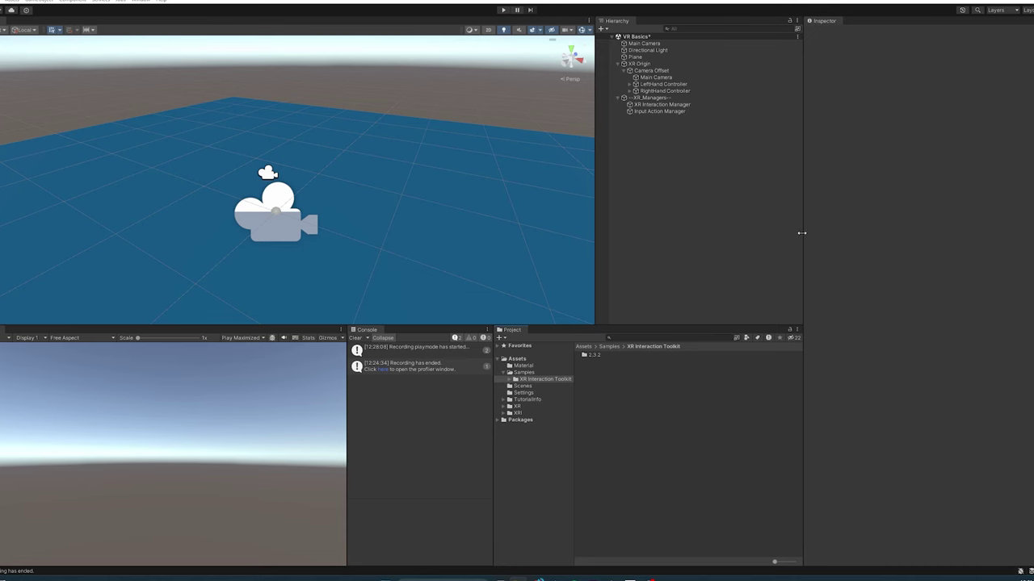
- Snap Unity to the right half and import all files of the Unity VR Basics 2023 - Hands package
mouse_move(998, 2)
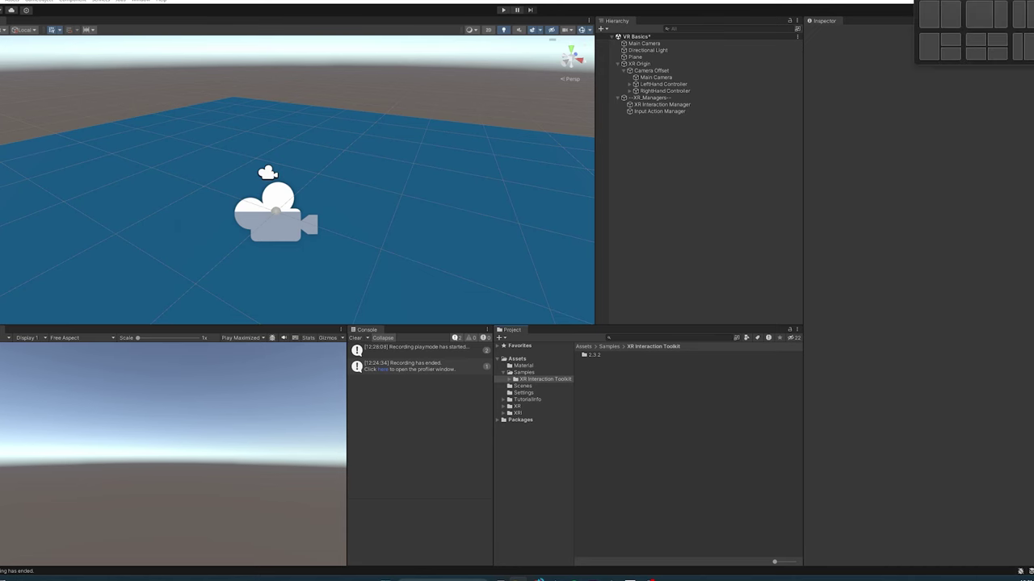
click(951, 14)
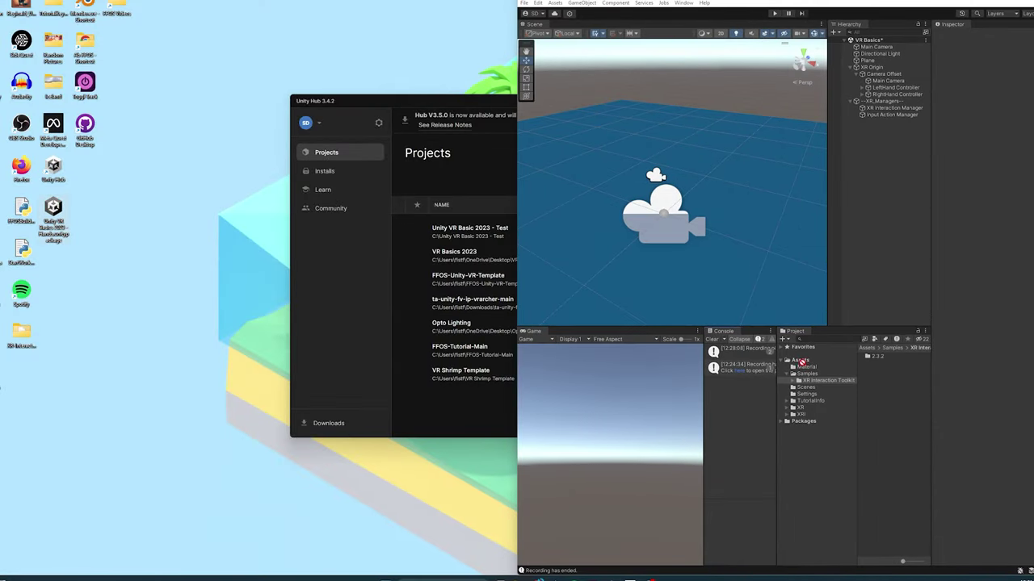
drag(805, 362, 800, 360)
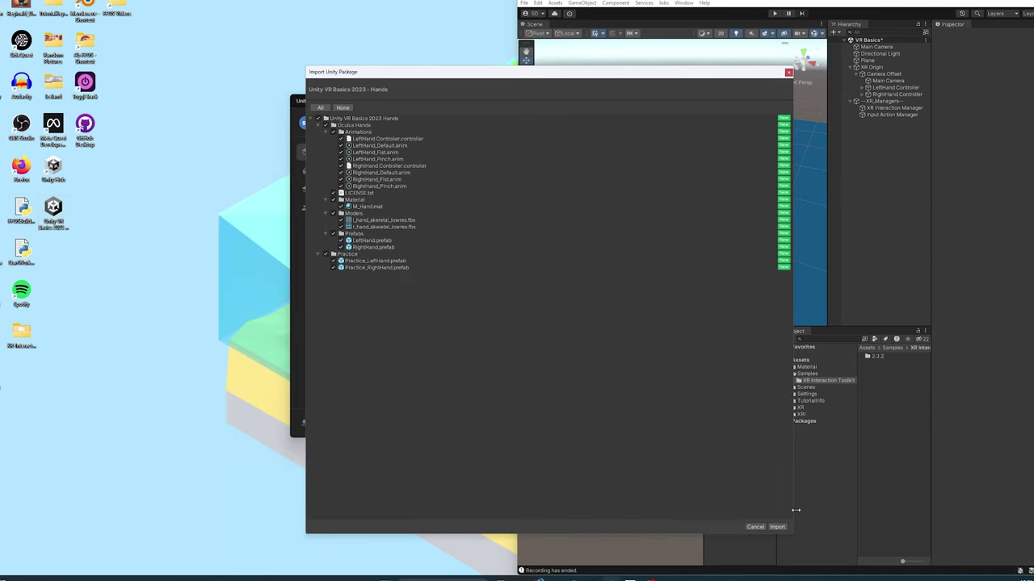
click(777, 527)
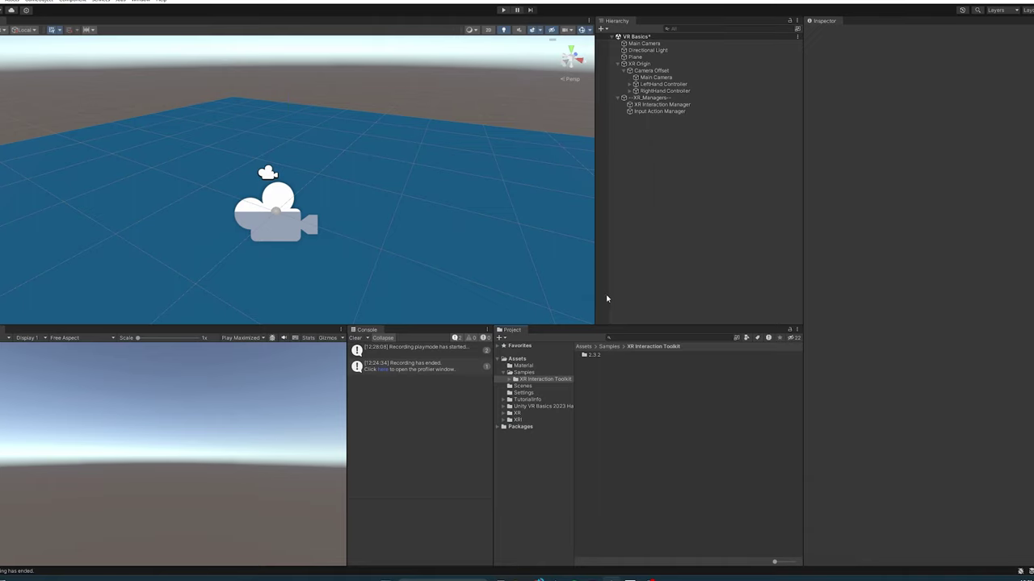
- Browse Practice and Oculus Hands' Animations, Material, Models and Prefabs folders, selecting the LeftHand prefab
click(504, 406)
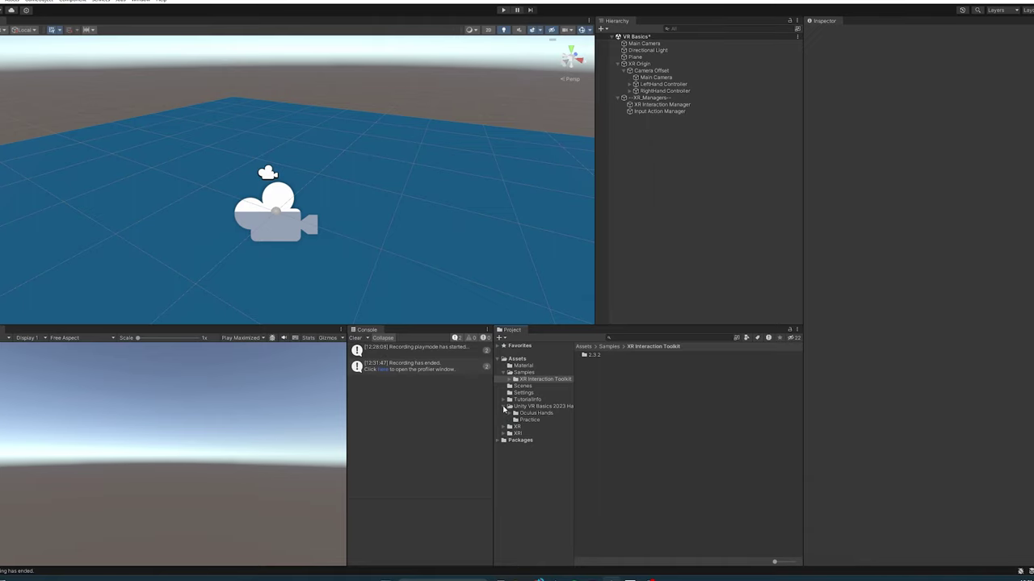
click(511, 413)
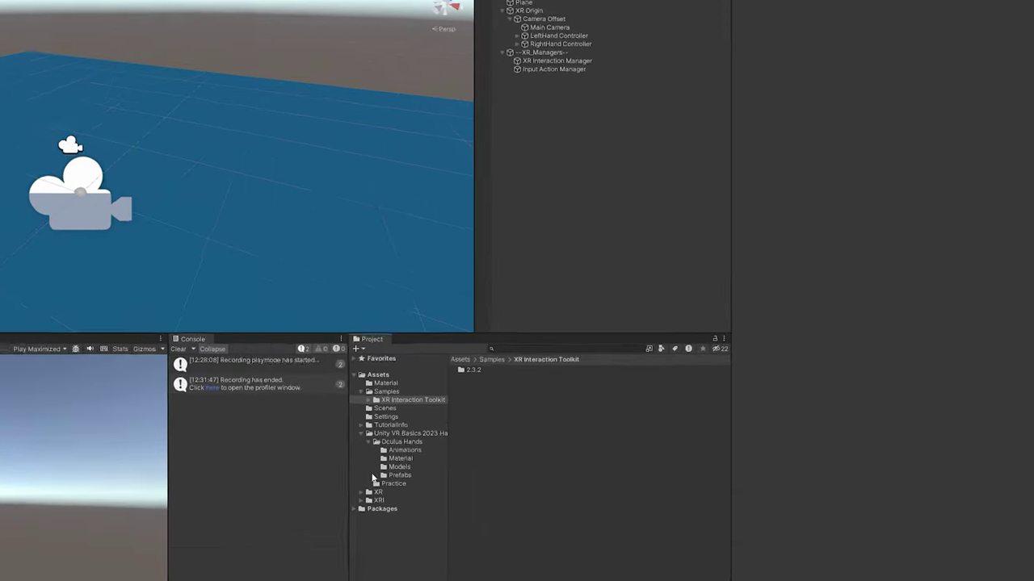
click(523, 414)
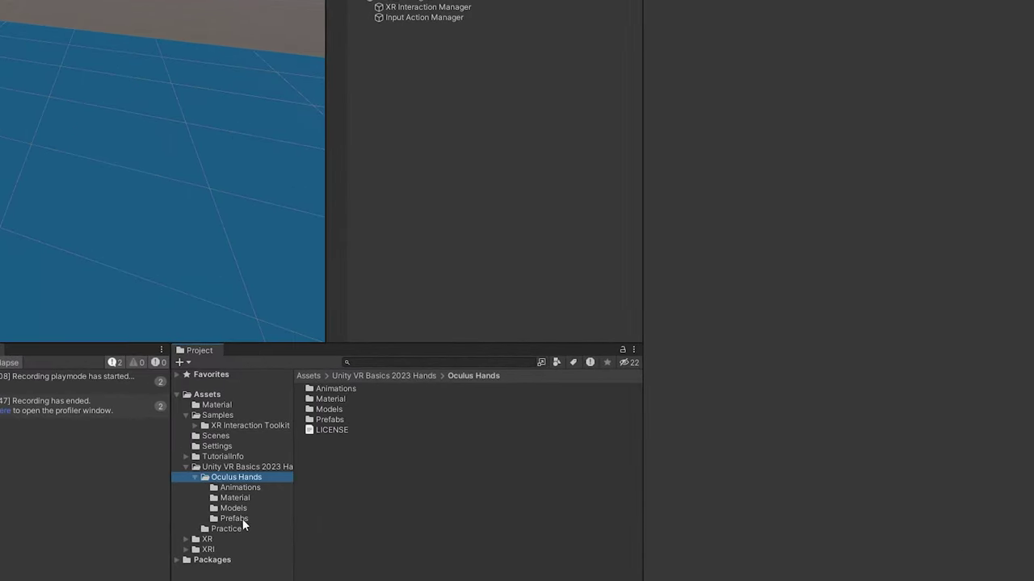
click(226, 529)
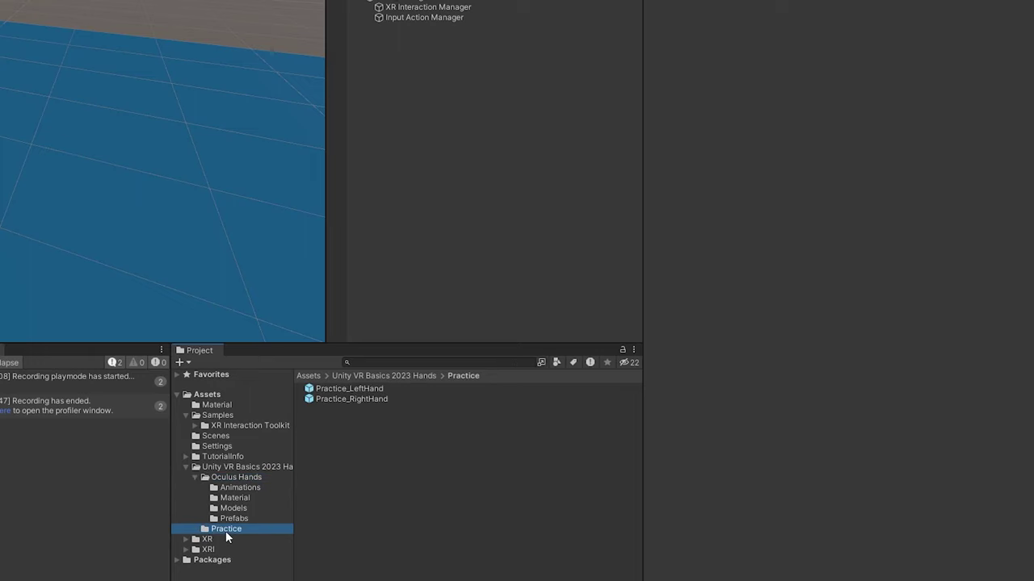
click(239, 490)
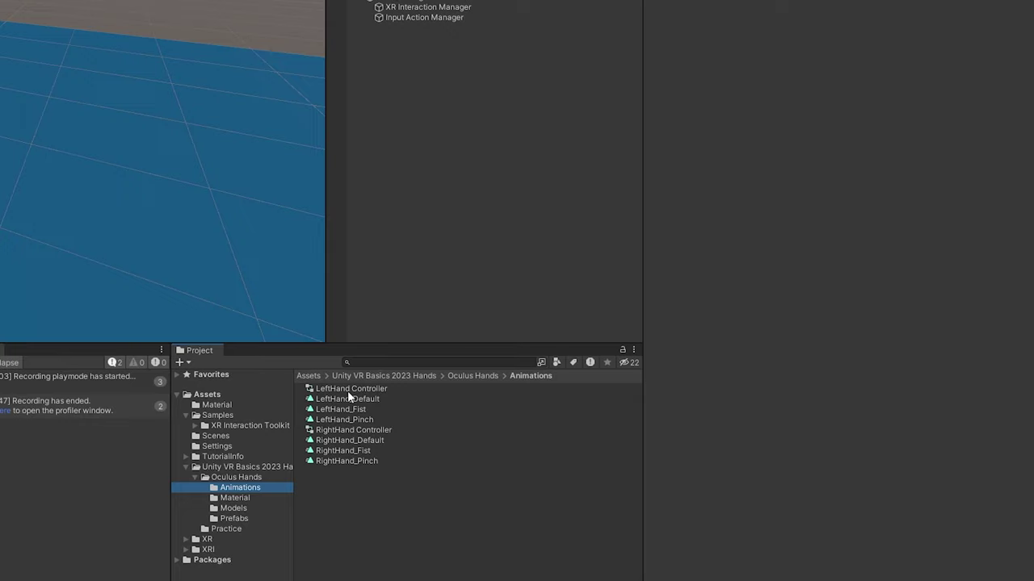
click(263, 498)
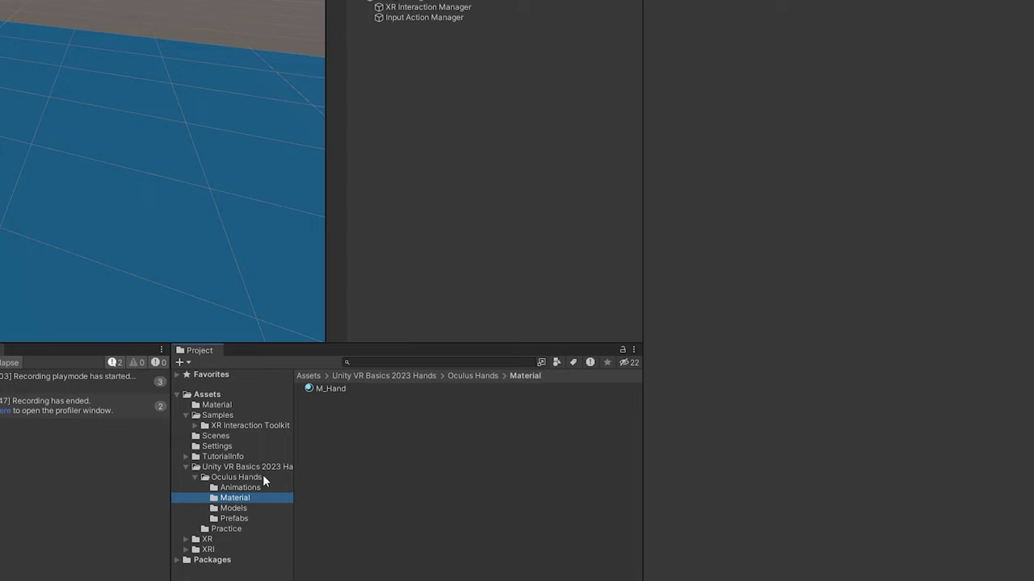
click(239, 508)
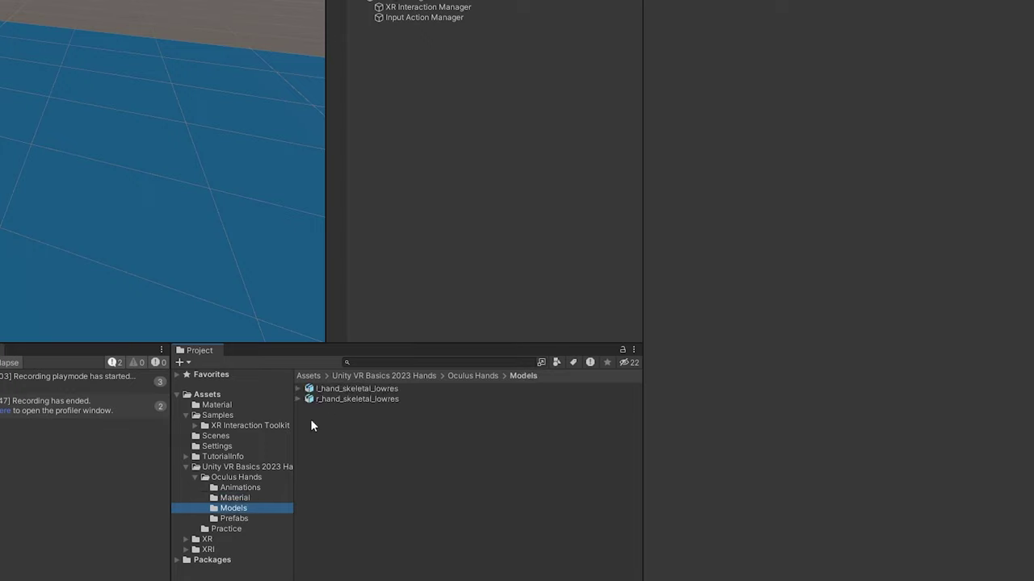
click(234, 518)
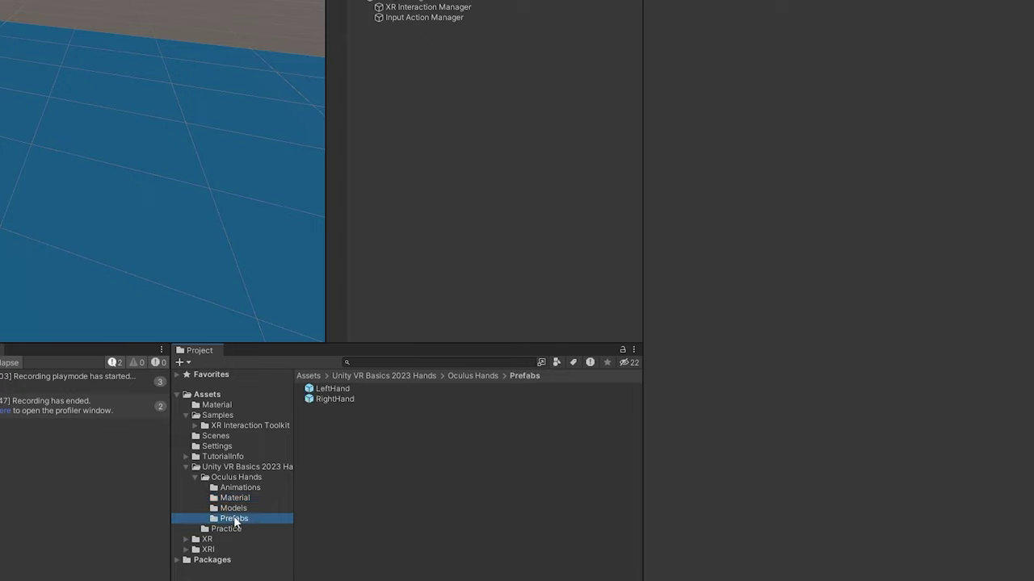
click(339, 388)
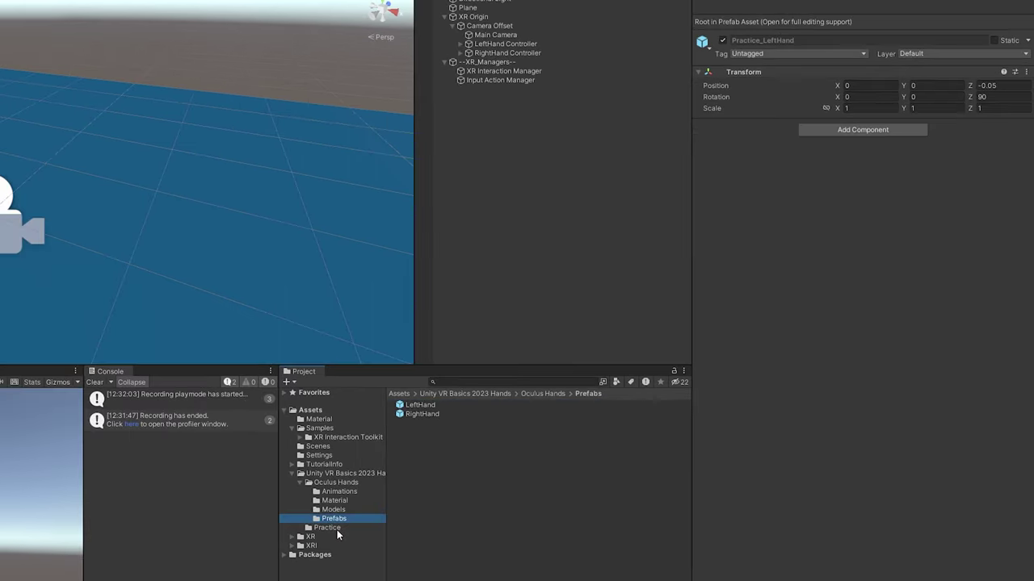
- Compare the Practice hand prefabs and set Practice_LeftHand's Z rotation and Z position to 0
click(441, 414)
click(441, 406)
click(440, 413)
click(441, 406)
click(441, 415)
click(446, 406)
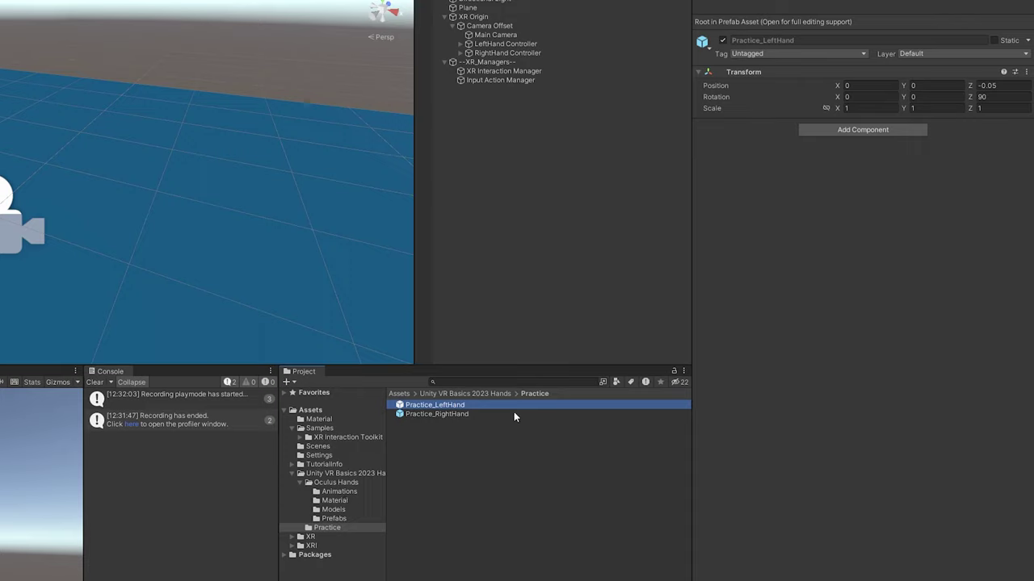
click(999, 97)
text(10)
click(1000, 85)
text(0)
- Set the Practice_RightHand prefab's Transform Z position to 0
click(436, 414)
click(1001, 97)
click(1016, 85)
text(0)
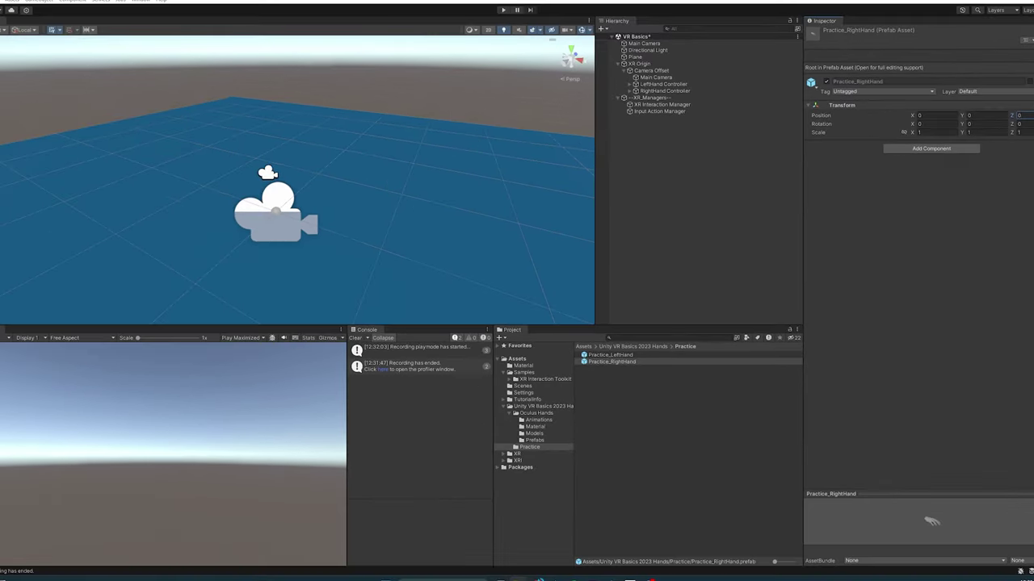
- Delete the RightHand Controller's placeholder Sphere, then select the LeftHand Controller
click(629, 84)
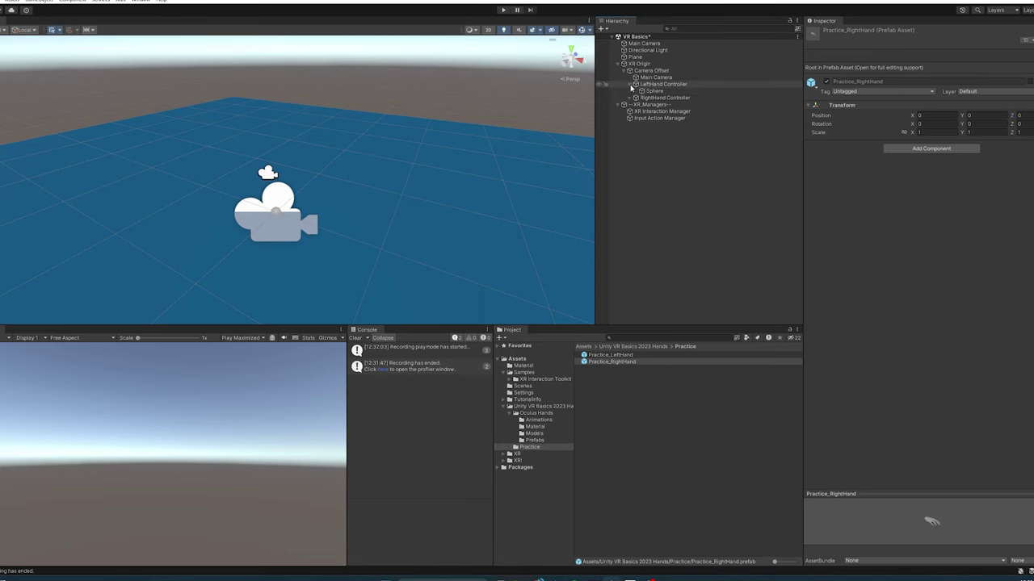
click(630, 98)
click(652, 105)
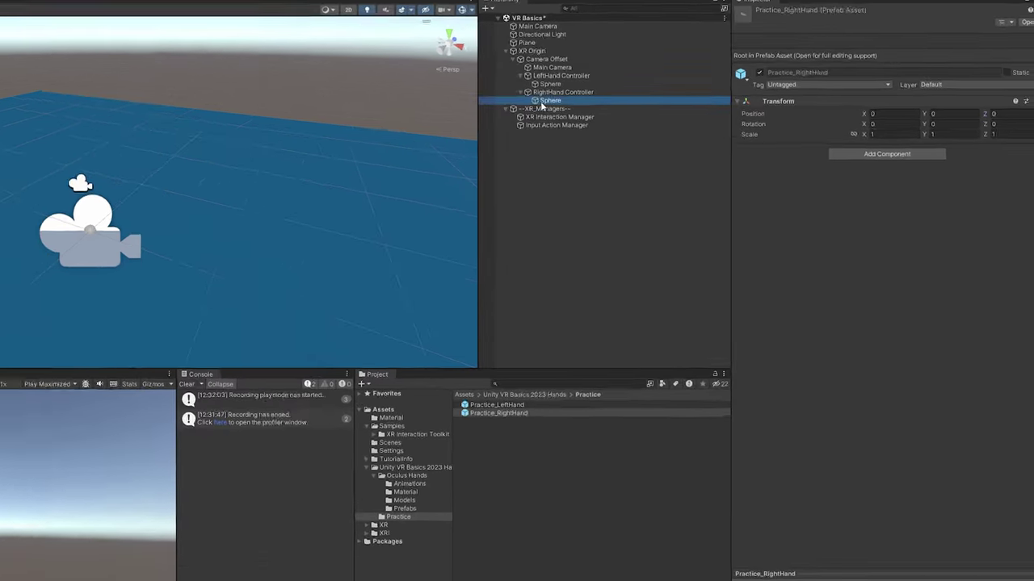
key(Delete)
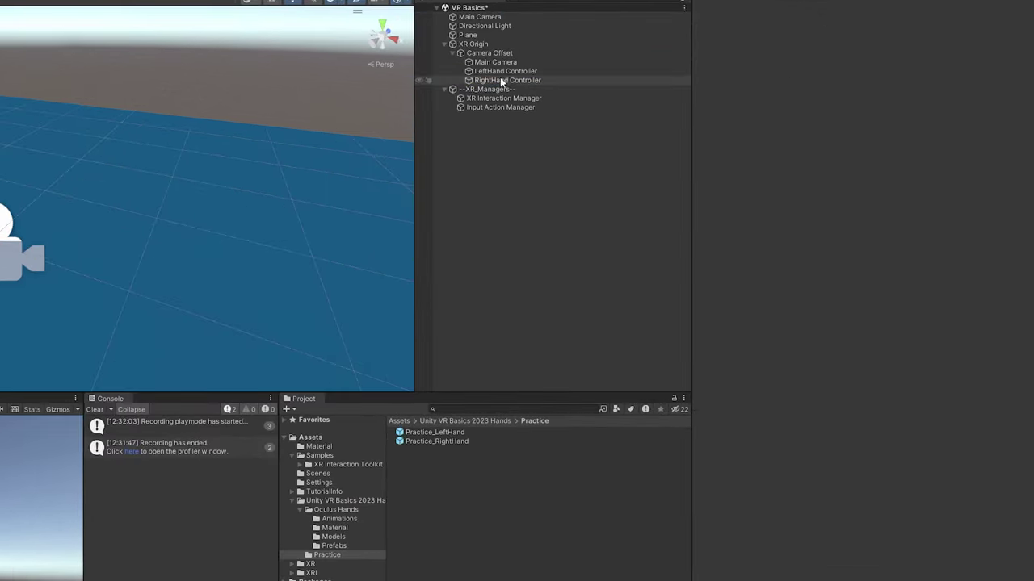
click(496, 72)
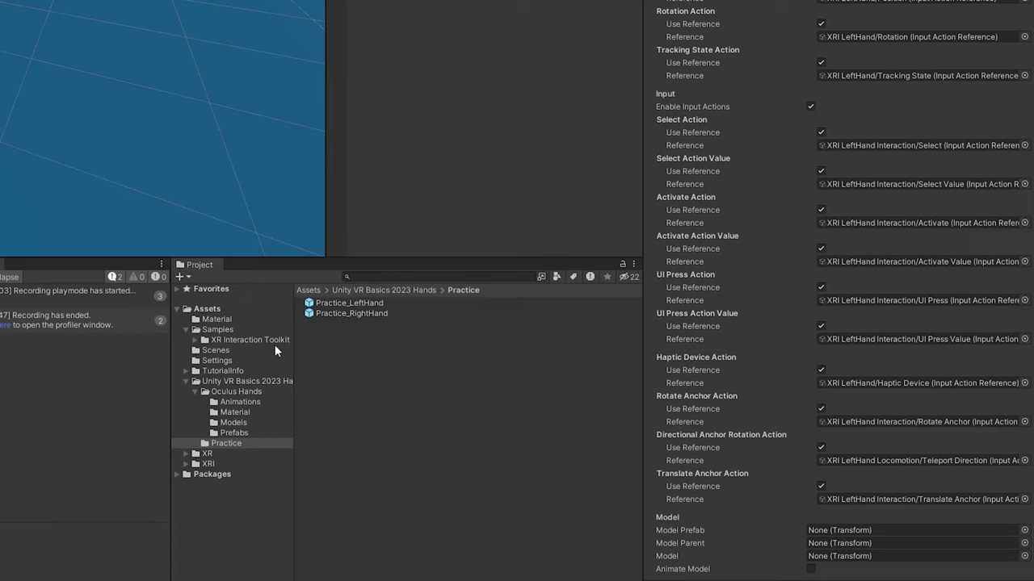
- Drag the LeftHand and RightHand prefabs into the matching controllers' Model Prefab slots
click(233, 433)
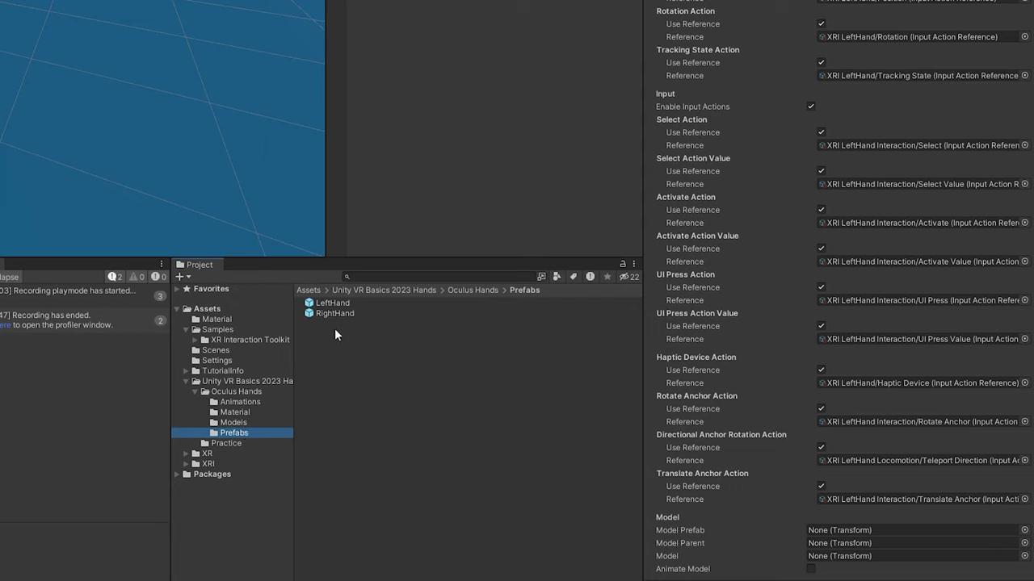
drag(324, 306, 833, 530)
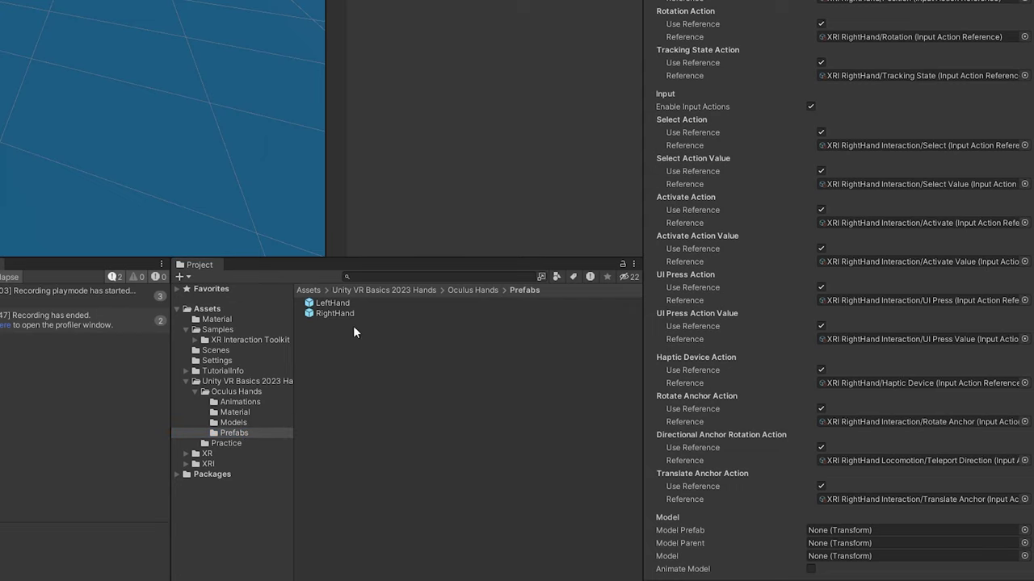
drag(349, 314, 859, 528)
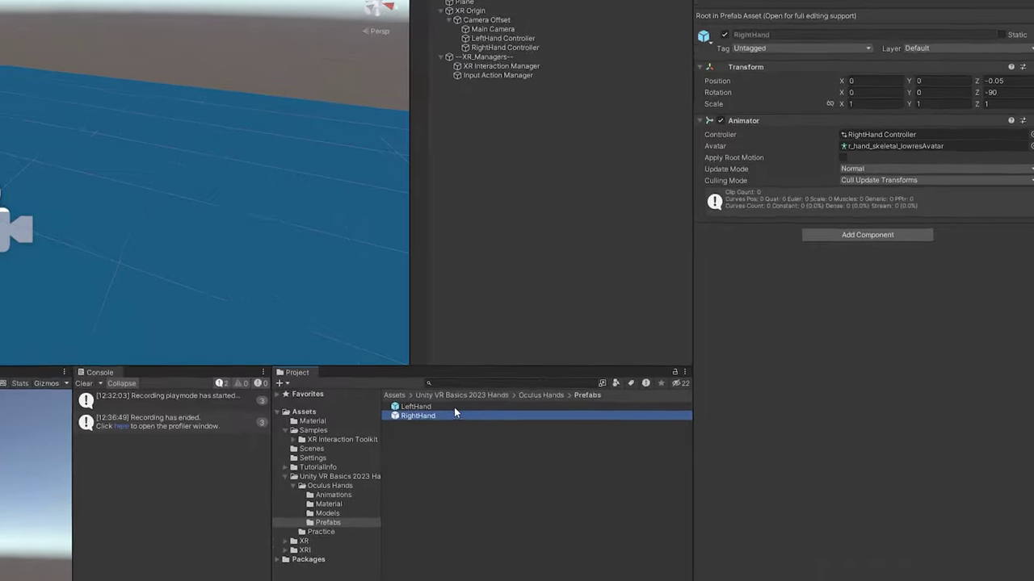
- Set the LeftHand prefab's Animator Controller to LeftHand Controller and show the Oculus Hands animations
click(450, 406)
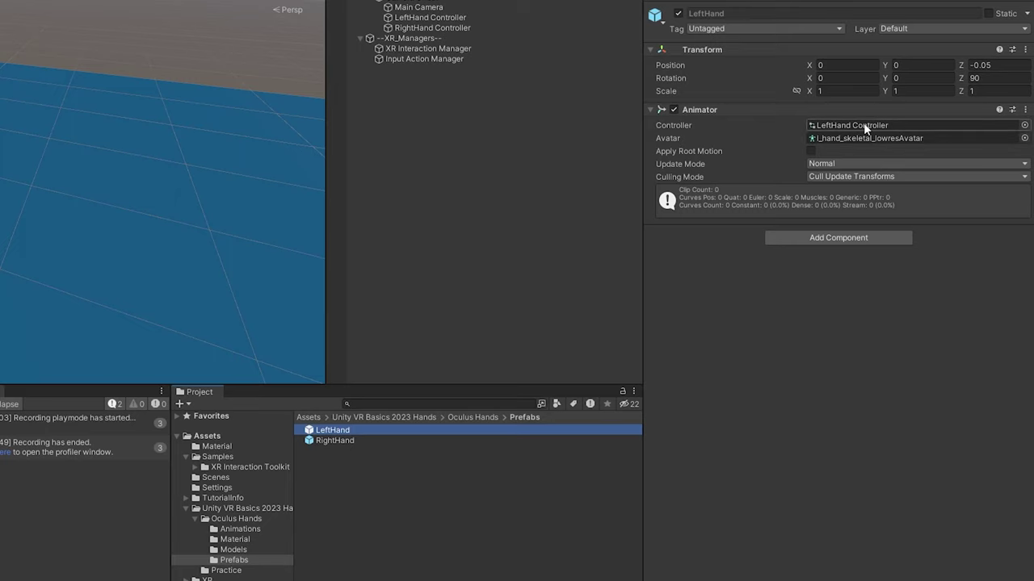
click(1024, 126)
double_click(500, 167)
click(675, 138)
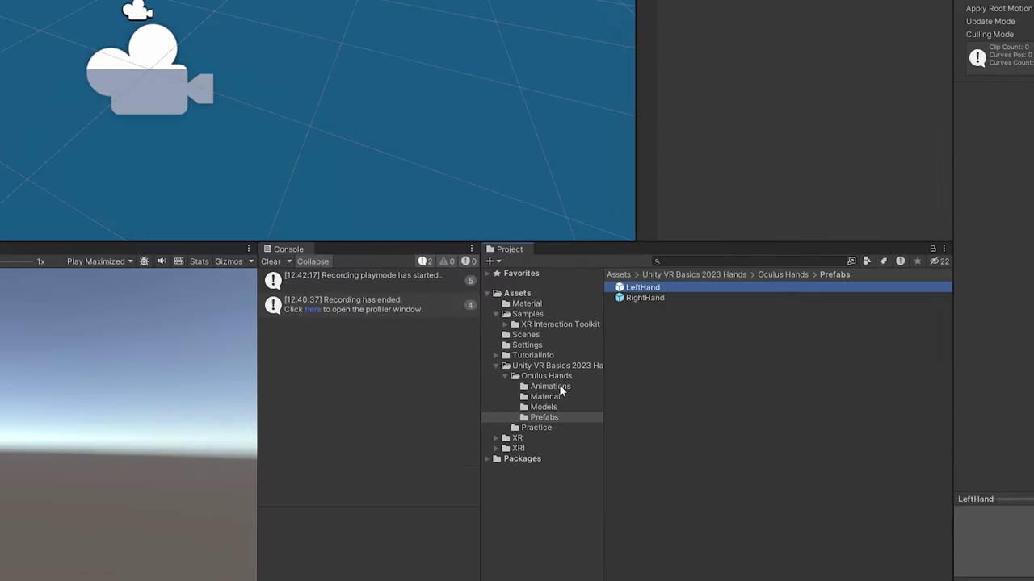
click(546, 414)
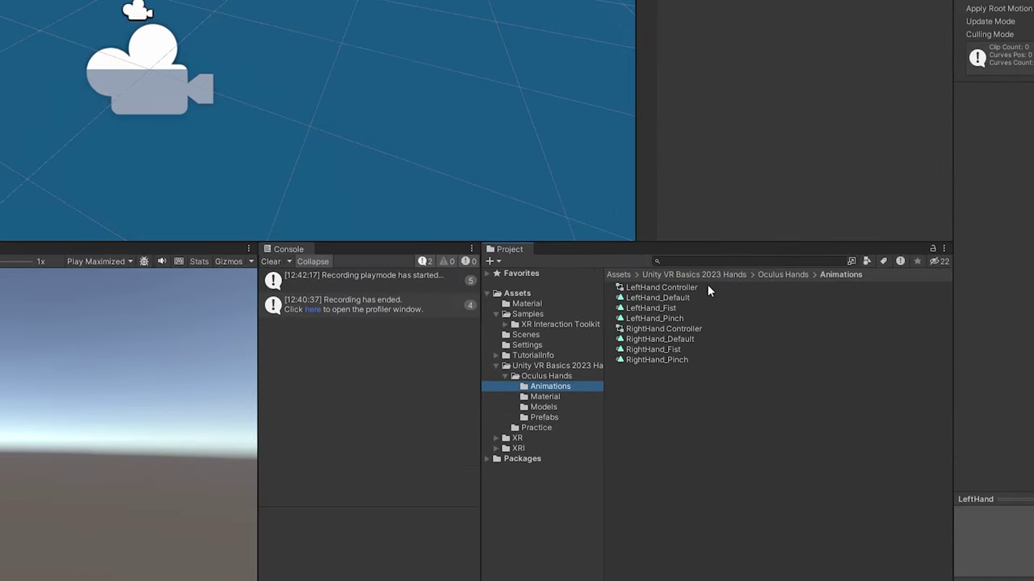